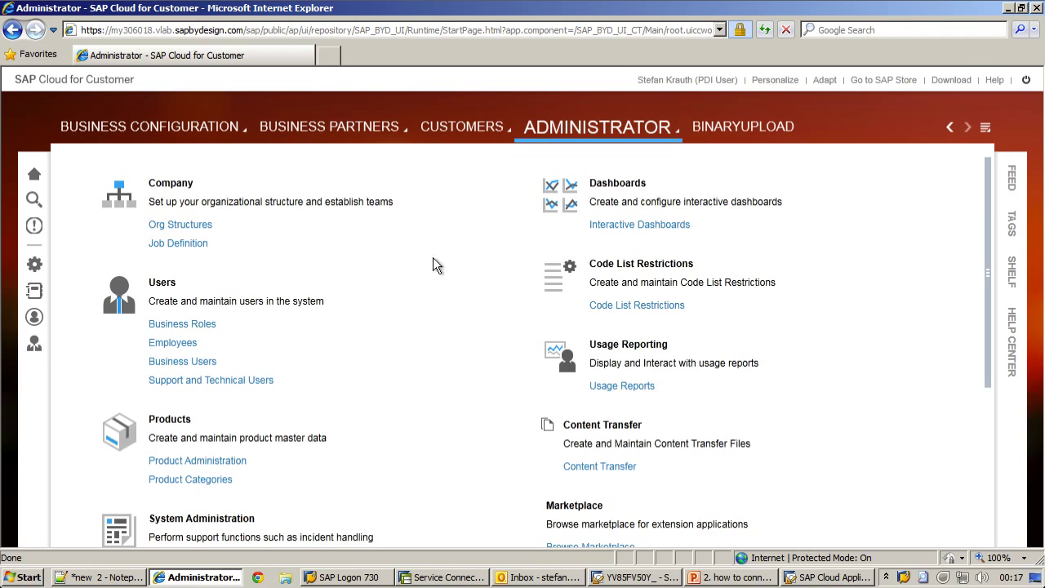
Search Business Users for 'skr' and open the matching user's access rights for editing
left_click(179, 362)
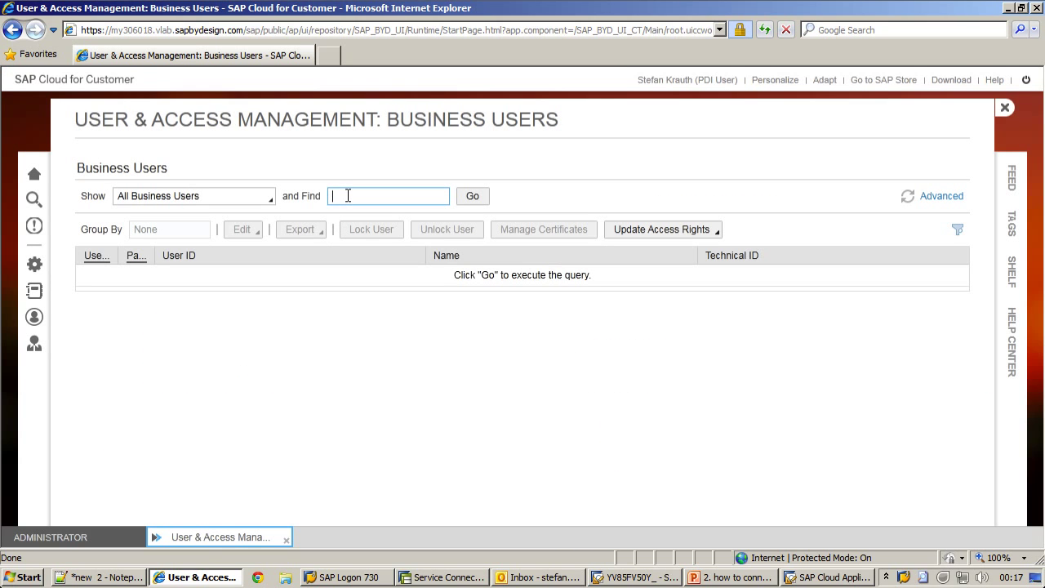
type("skrauth")
key("Return")
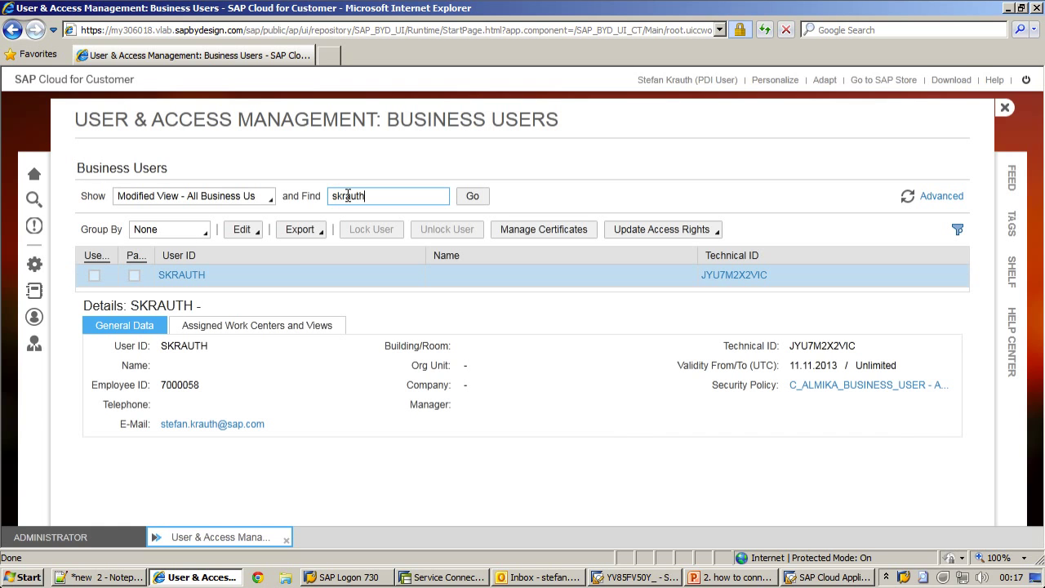
left_click(244, 229)
Tick Assigned to User for the PDI_PARTNER_DEVELOPMENT work center and save the access rights
left_click(281, 271)
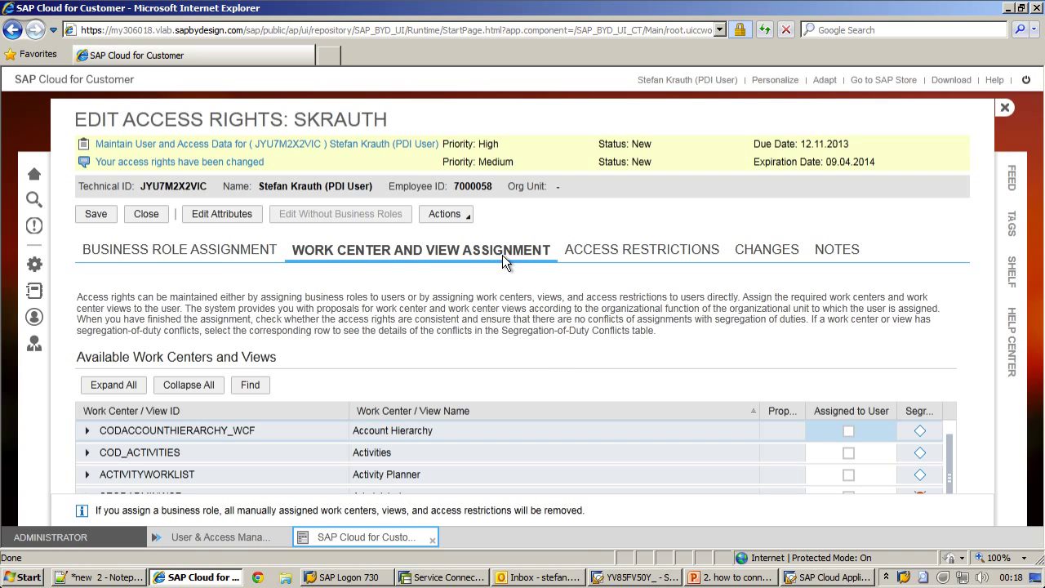
left_click(216, 250)
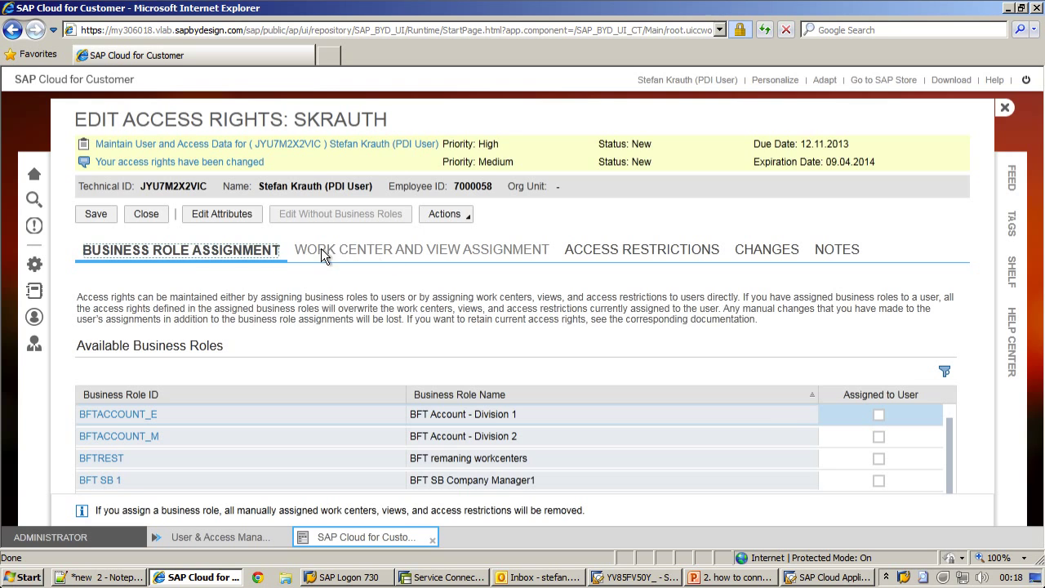
left_click(377, 248)
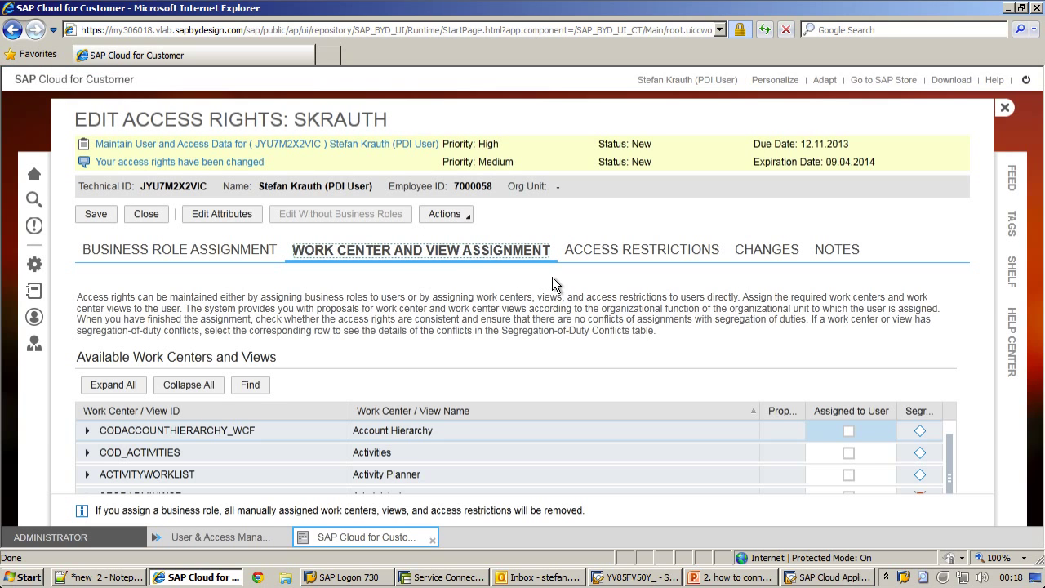
left_click_drag(990, 308, 961, 379)
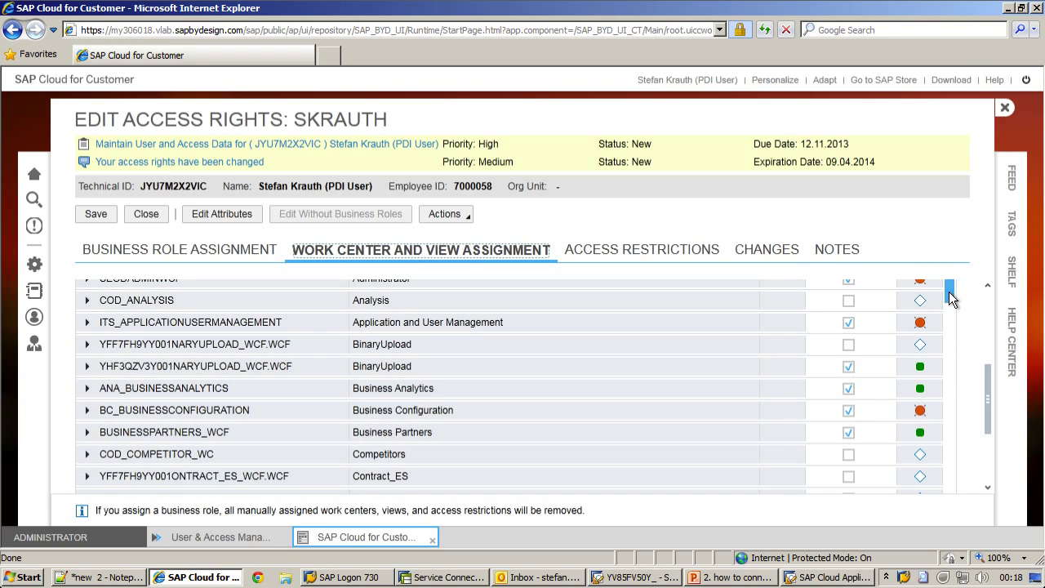
left_click_drag(949, 297, 956, 444)
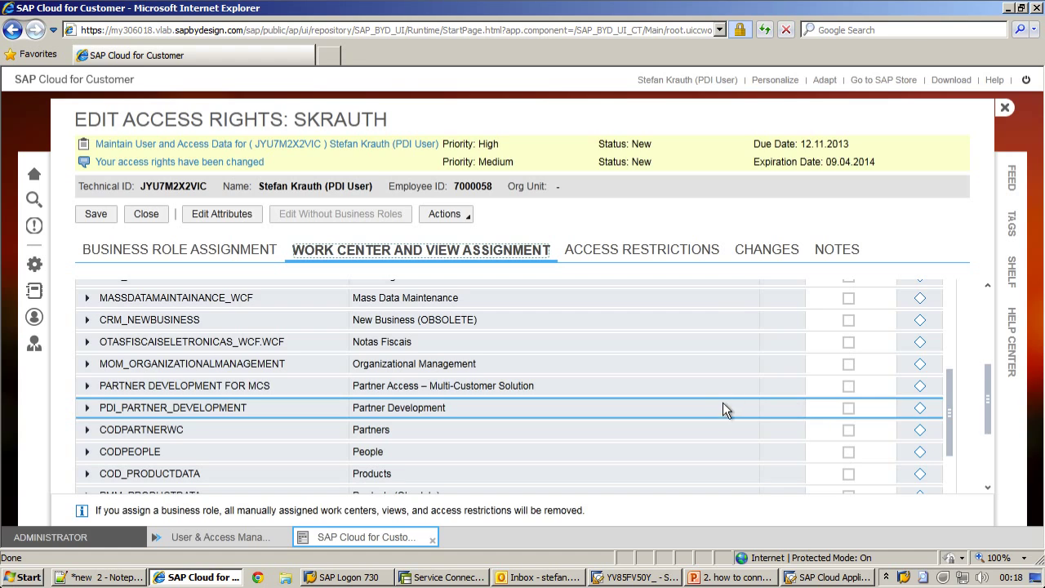
left_click(848, 408)
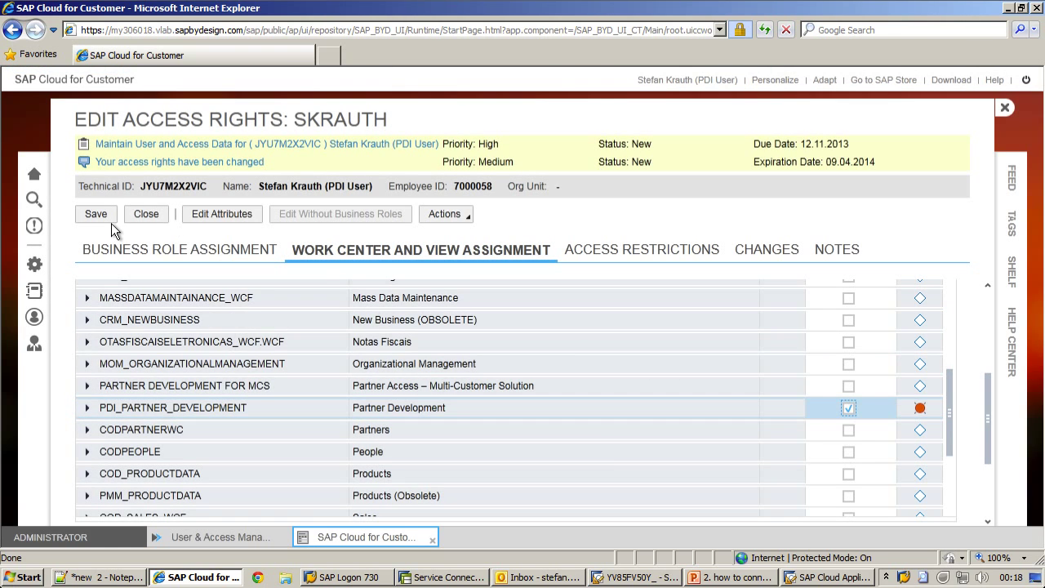
left_click(100, 217)
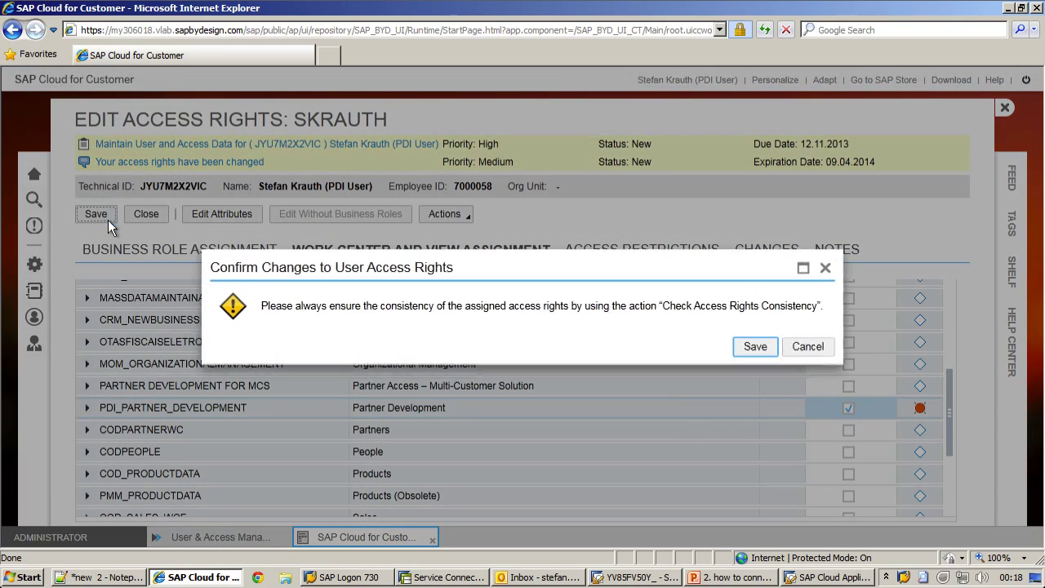
Confirm saving the access rights changes and view the Business Role Assignment tab
left_click(746, 346)
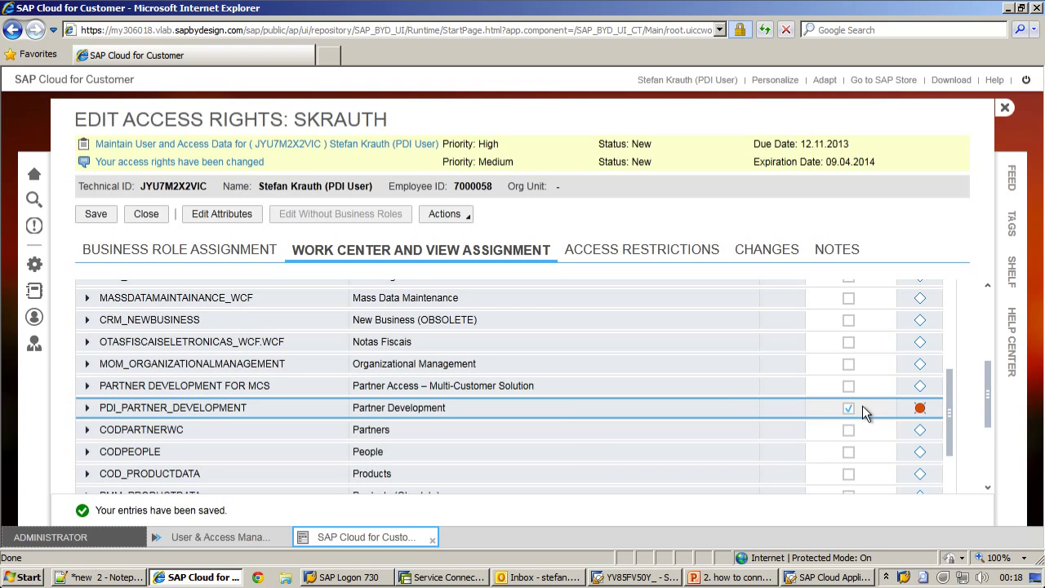
left_click(198, 247)
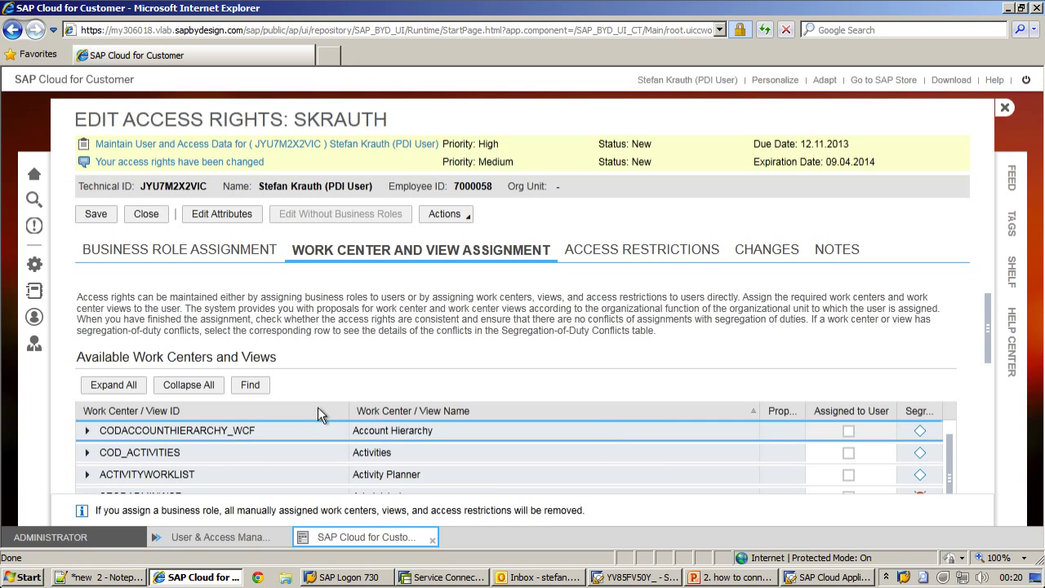
Scroll through the assigned work centers, then close the Edit Access Rights window
scroll(665, 450, "down", 3)
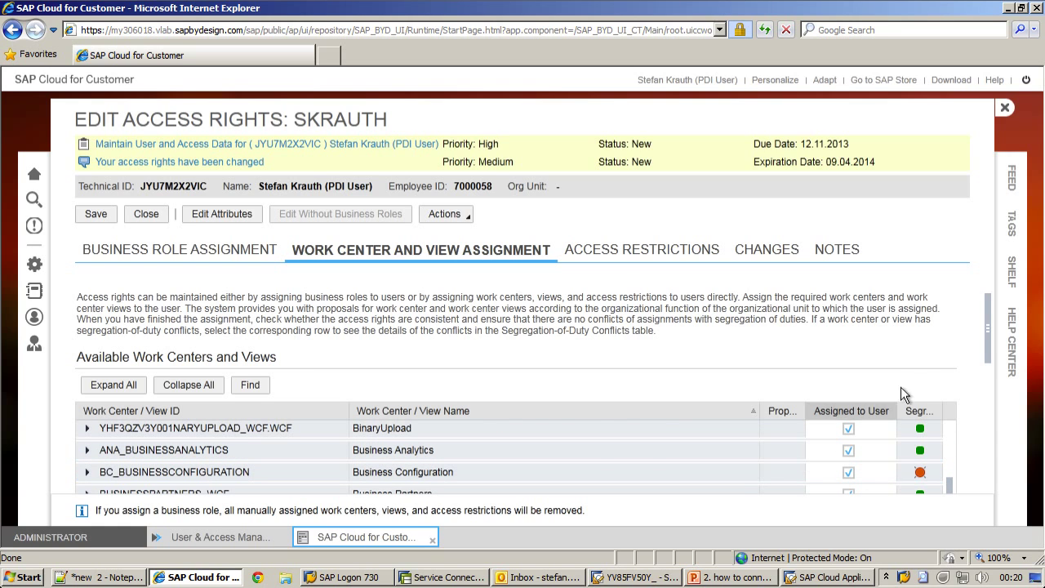
left_click_drag(992, 328, 989, 394)
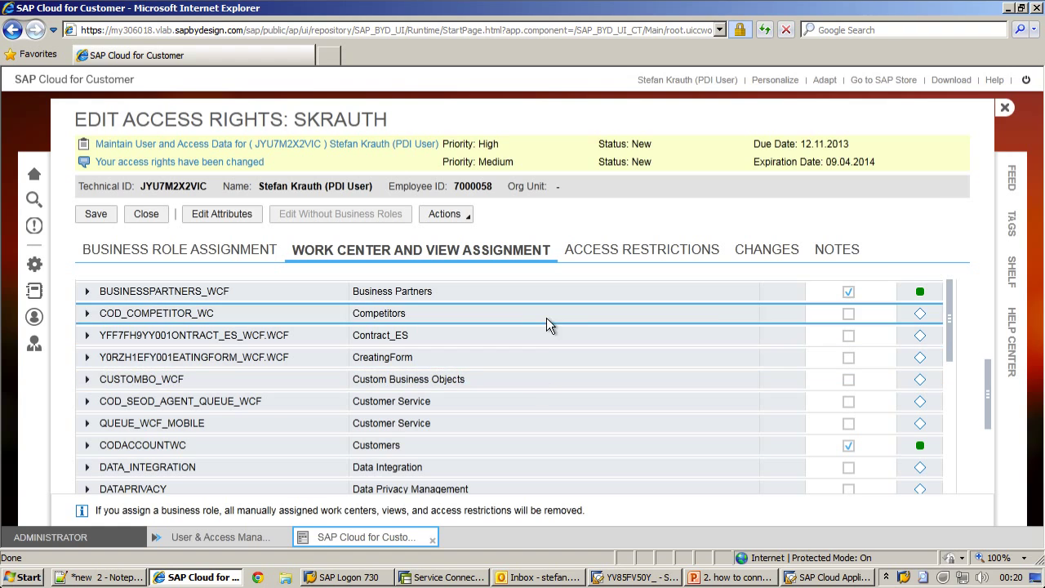
left_click(1004, 109)
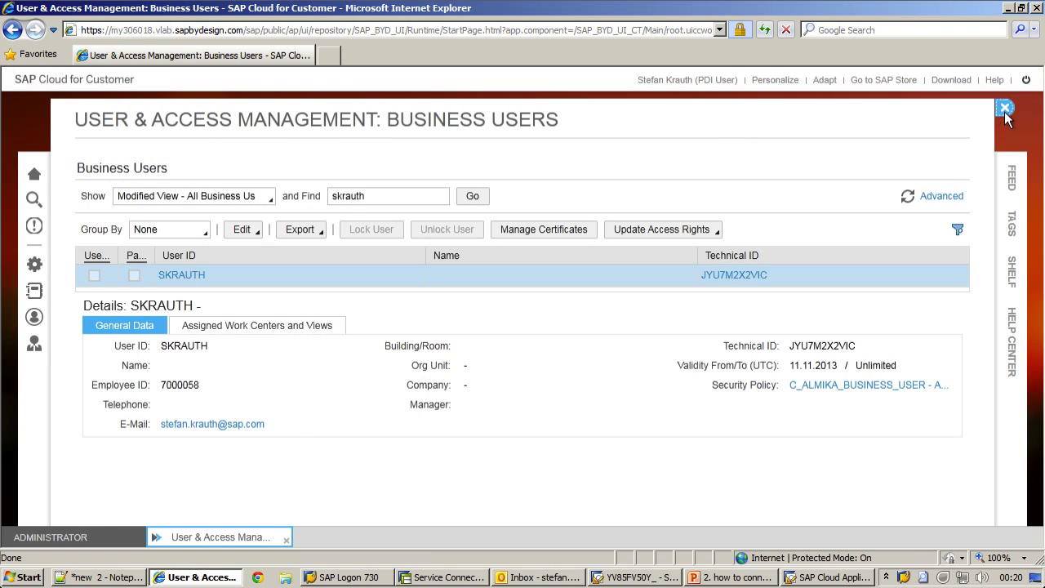
Select the system host name in the browser's address, then minimize the browser to show the Studio
left_click(1005, 108)
left_click(1009, 8)
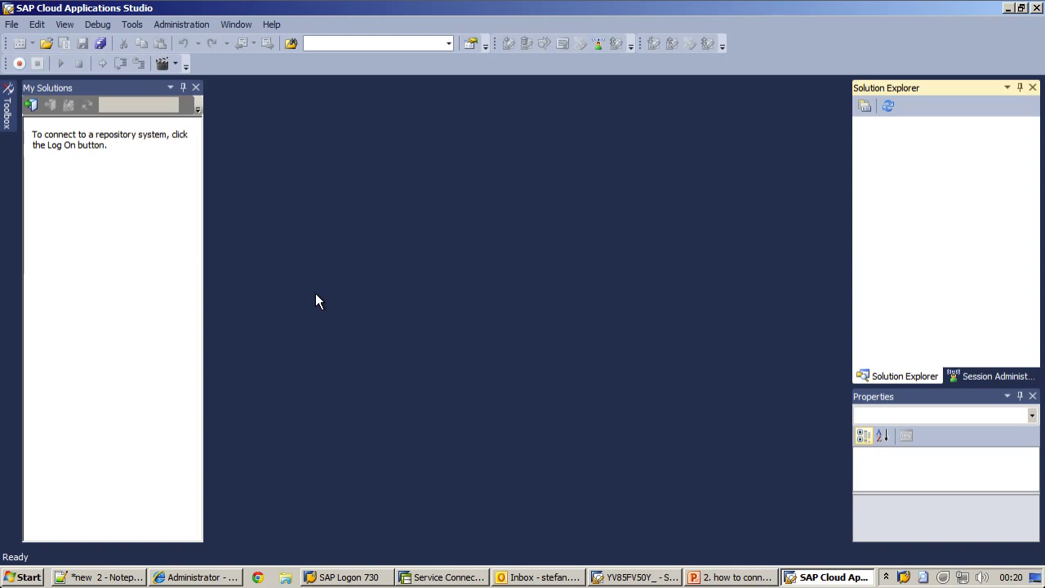
left_click(231, 578)
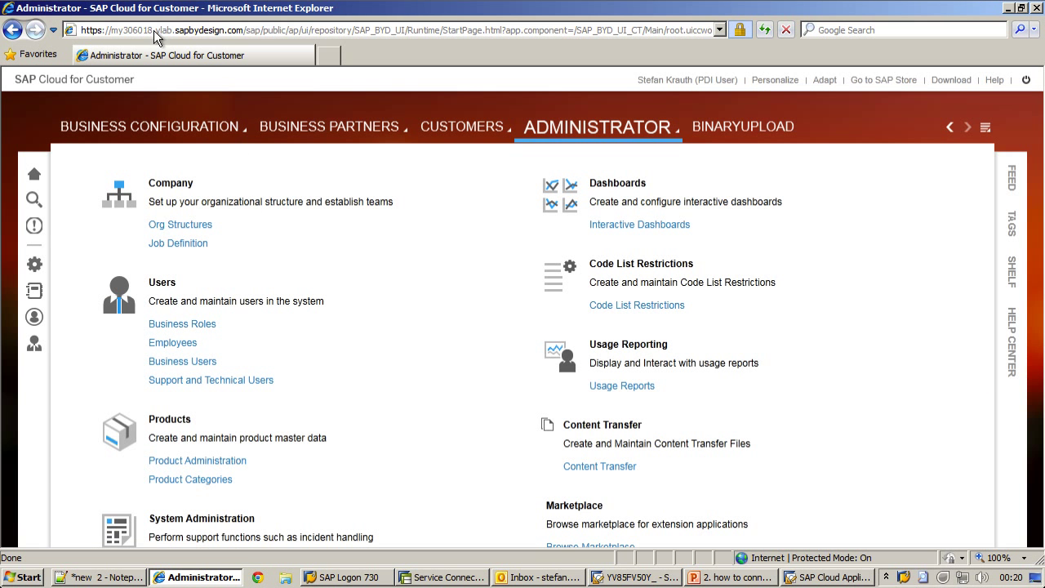
key("alt+d")
left_click(133, 29)
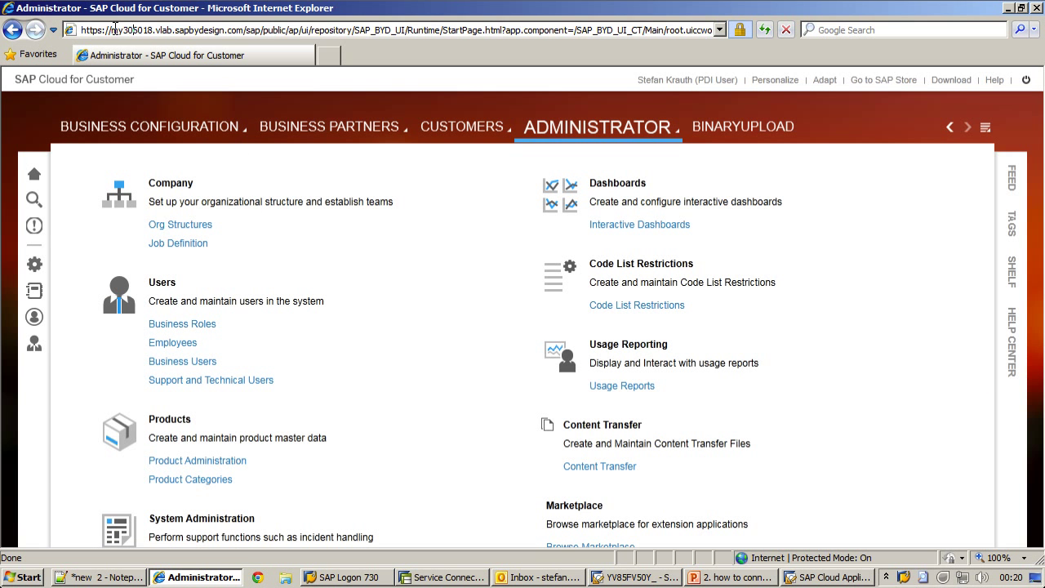
left_click_drag(111, 31, 245, 47)
key("ctrl+c")
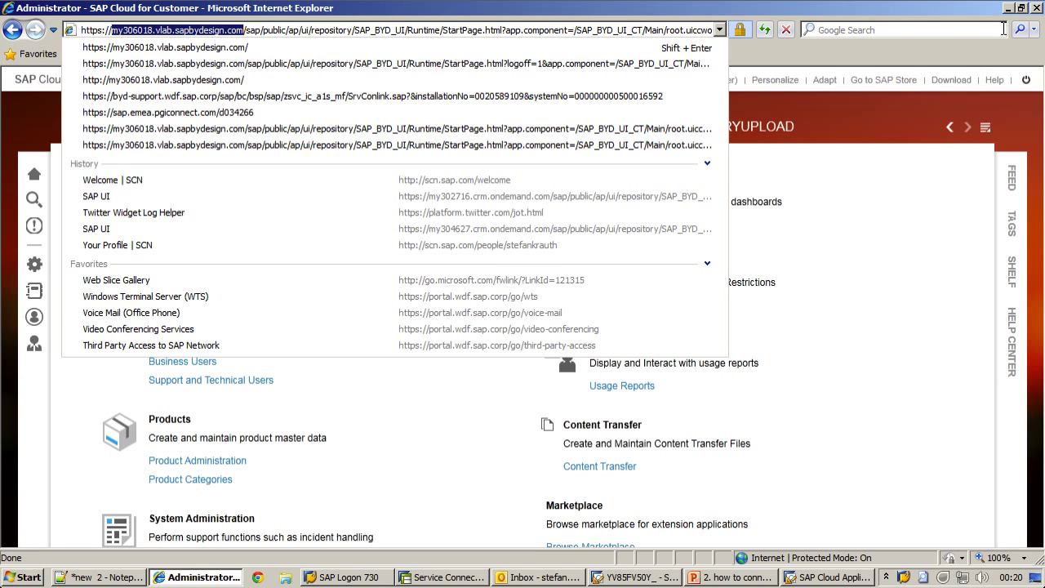
left_click(1008, 8)
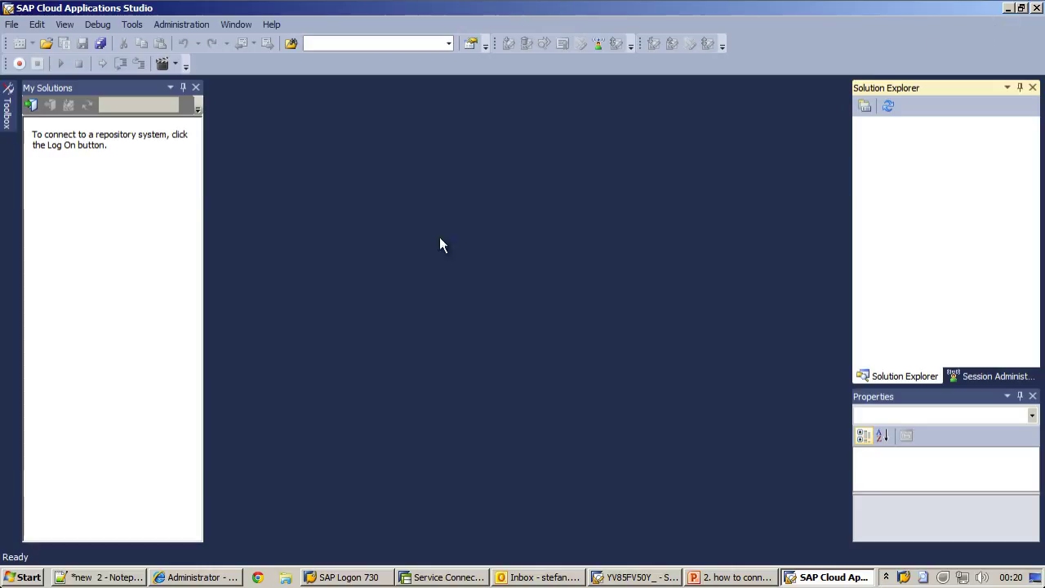
Begin the repository logon and open the system entries editor under Options > SAP > General
left_click(31, 106)
left_click_drag(495, 229, 472, 190)
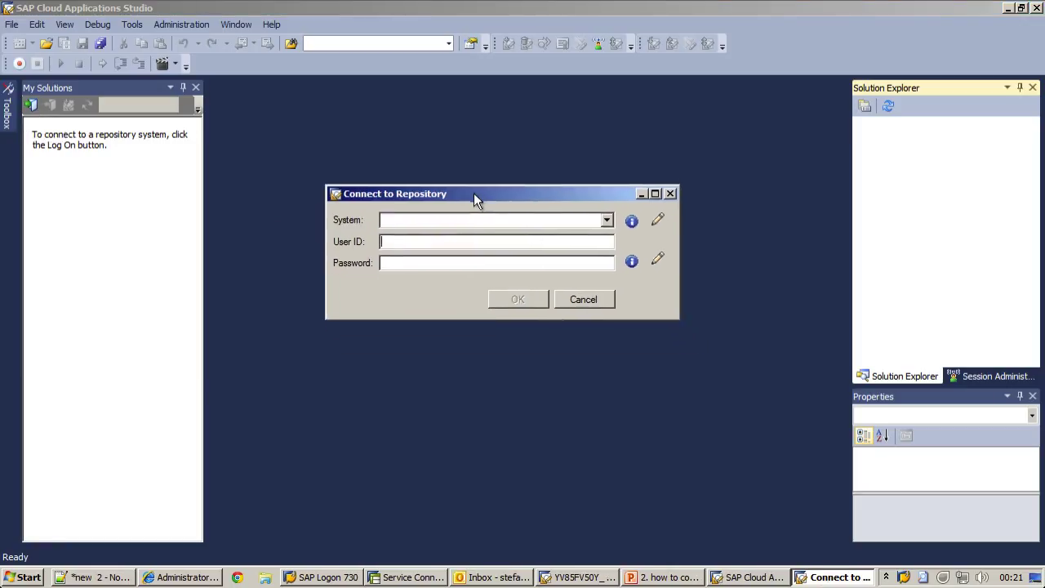
left_click(656, 211)
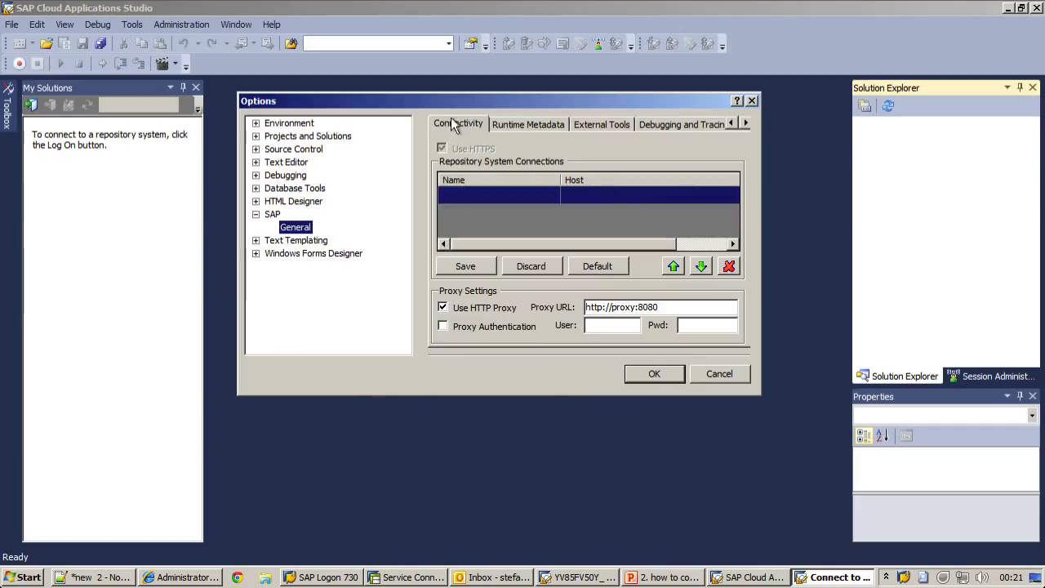
Enter connection name PE_DEMO_SYSTEM and paste host my306018.vlab.sapbydesign.com into the grid
left_click(488, 194)
type("PE ")
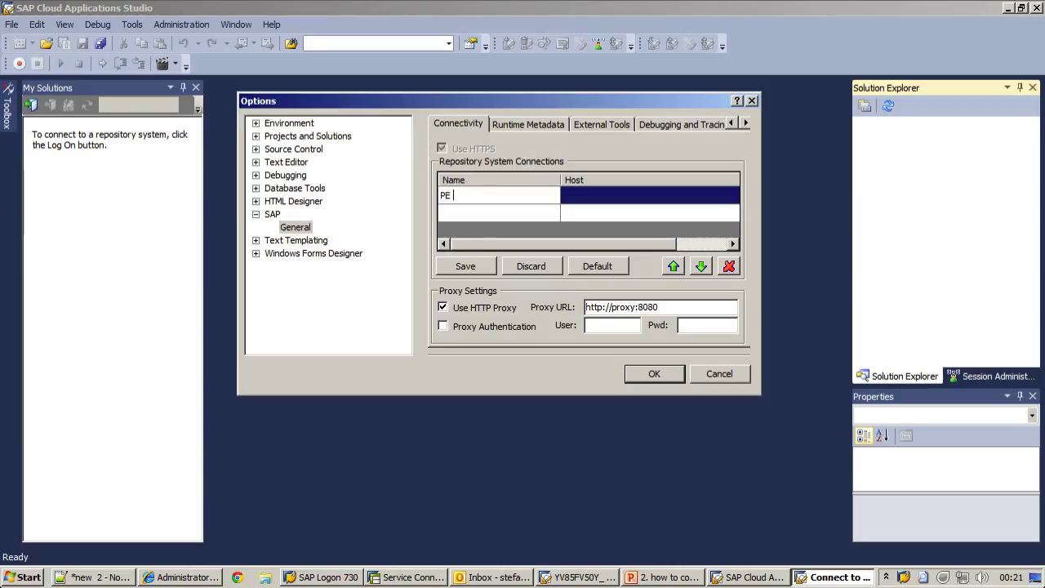
type("DEMO")
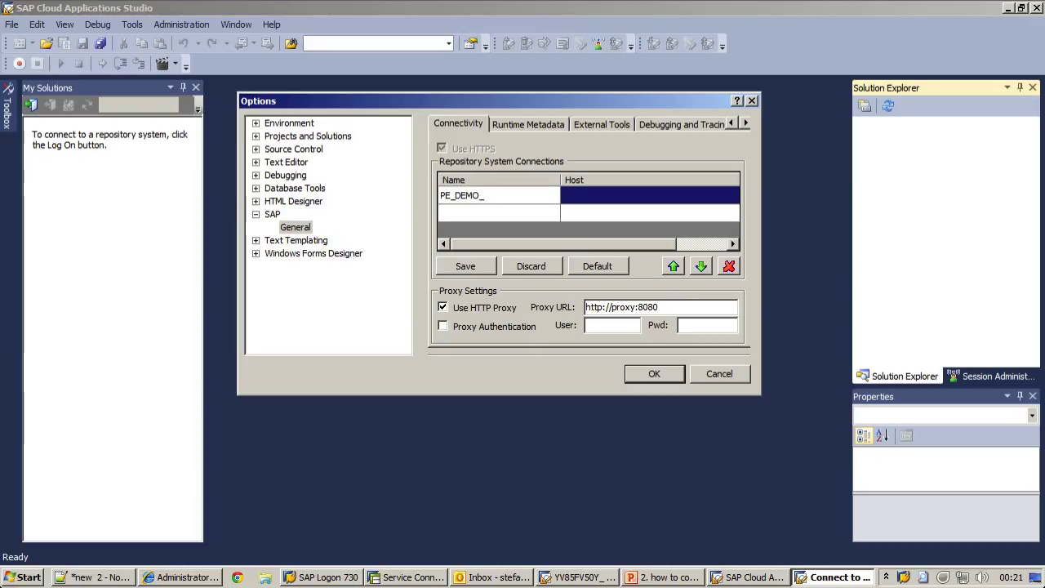
type("_SYSTEM")
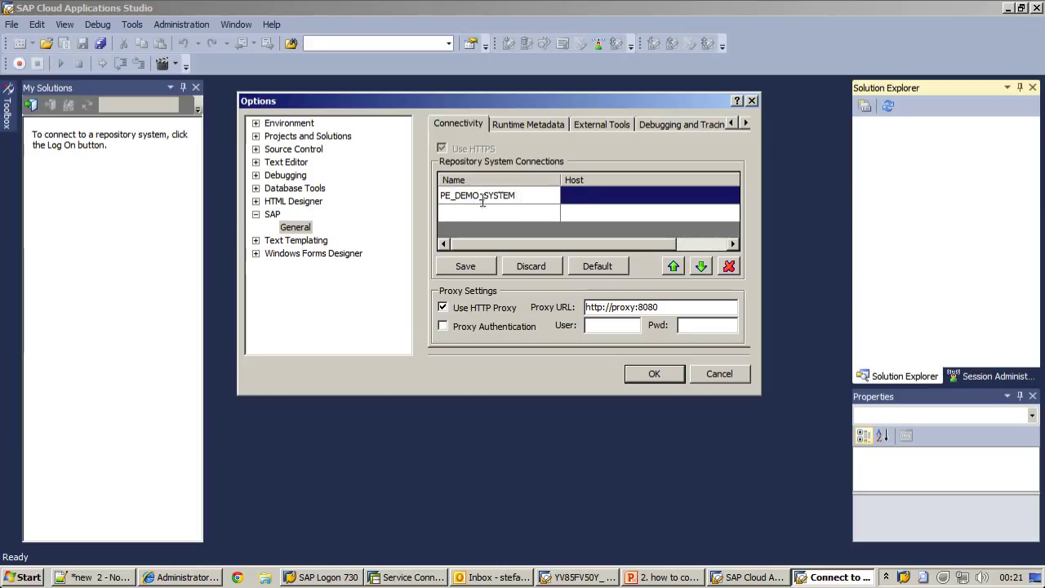
left_click(581, 199)
left_click(585, 197)
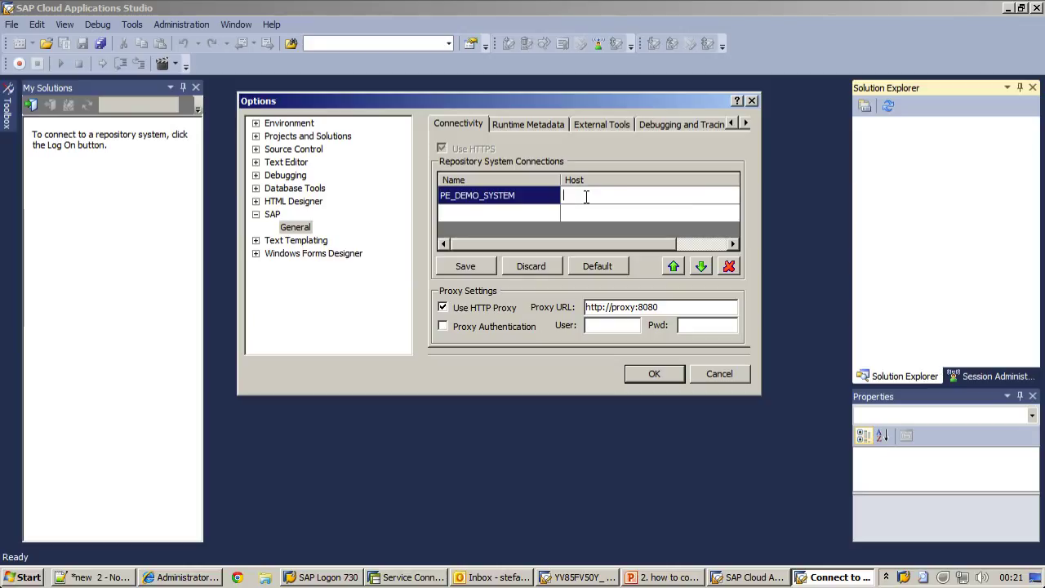
key("ctrl+v")
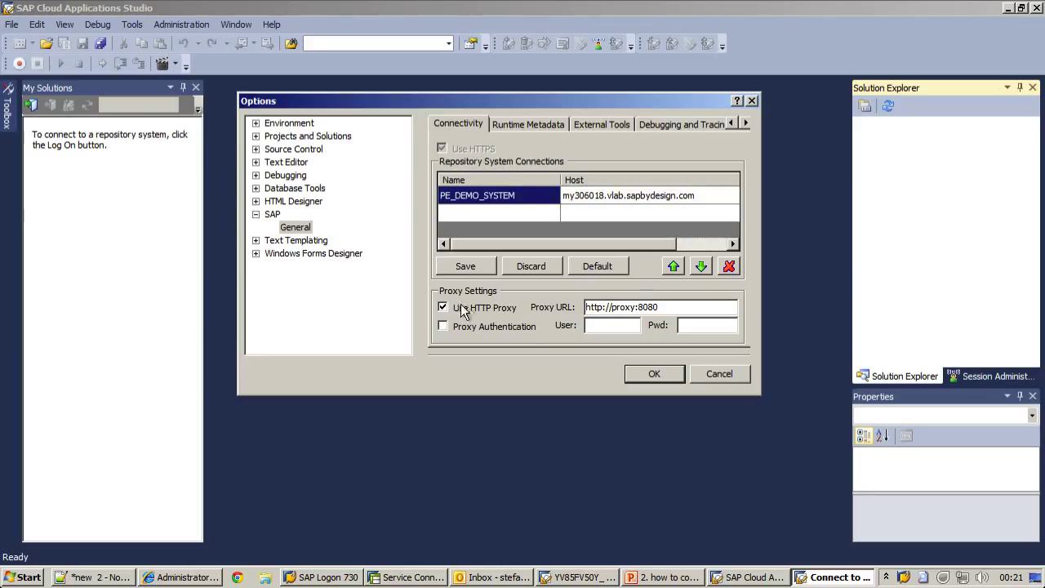
left_click(643, 306)
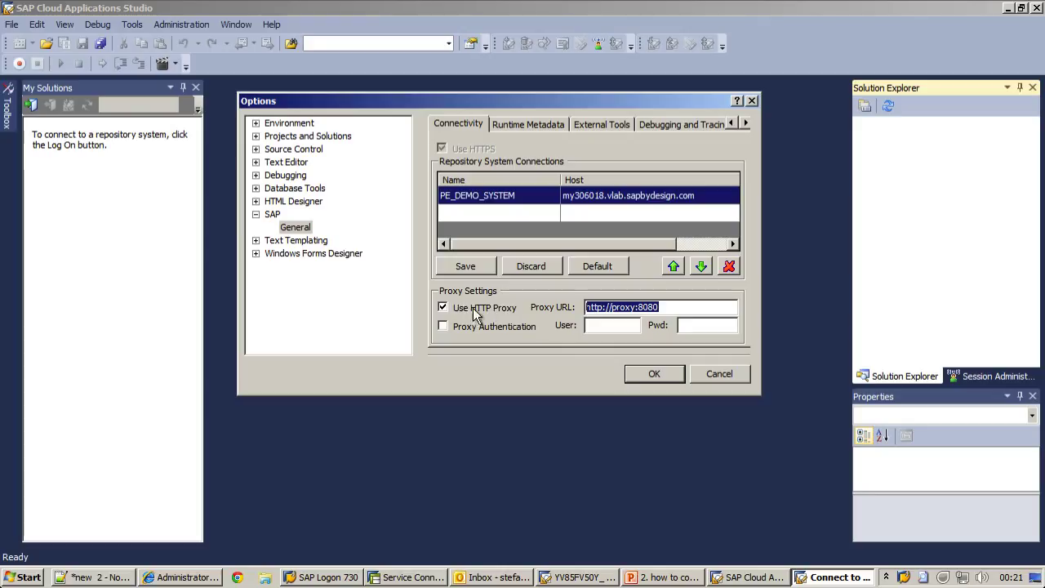
Save the PE_DEMO_SYSTEM entry and return to the Connect to Repository dialog
left_click(651, 372)
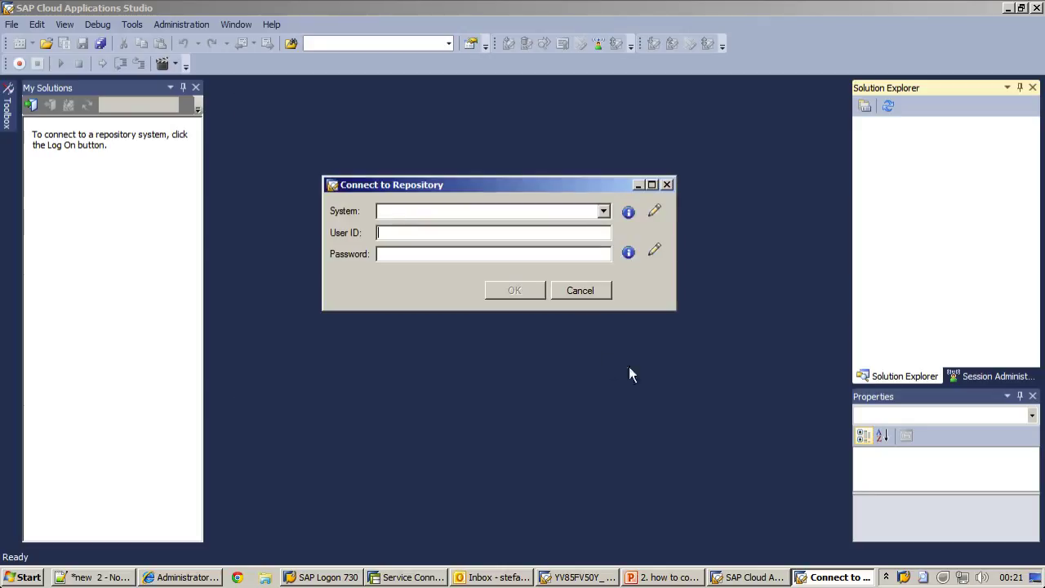
left_click(603, 211)
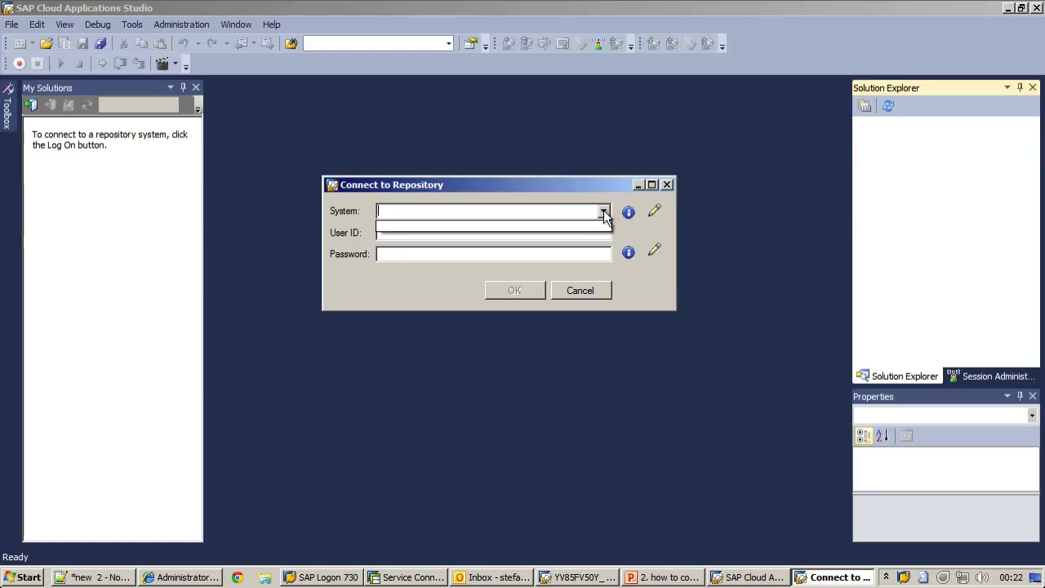
left_click(653, 212)
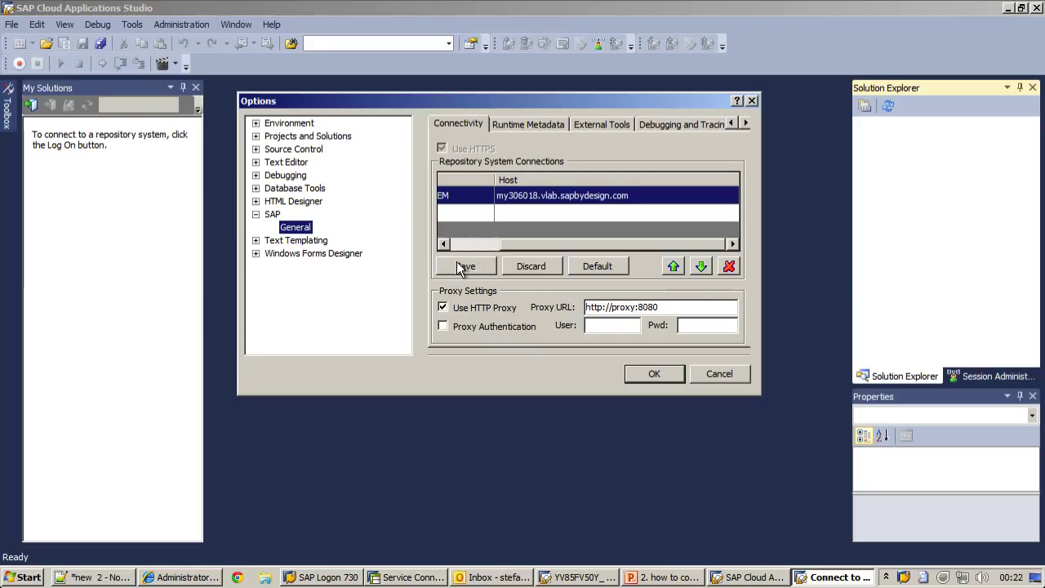
left_click(463, 266)
left_click_drag(501, 244, 453, 243)
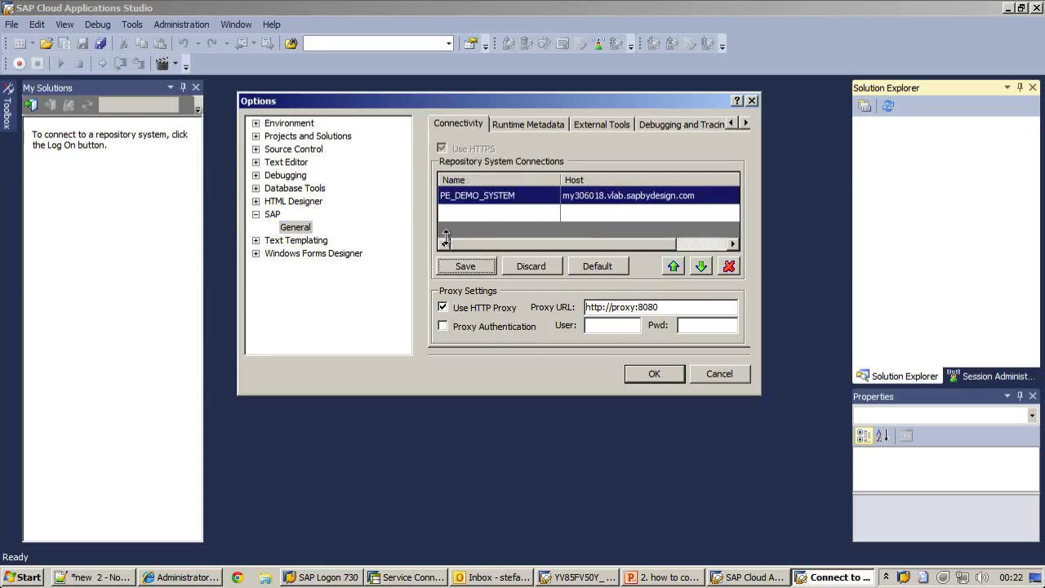
left_click(646, 374)
Choose PE_DEMO_SYSTEM, enter the user ID and password, and log on
left_click(603, 210)
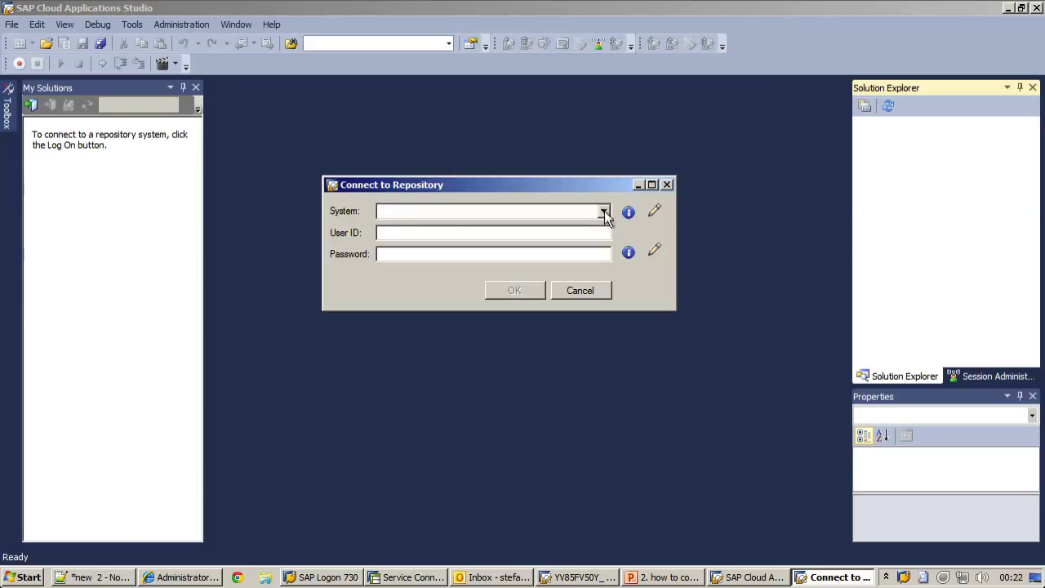
left_click(475, 227)
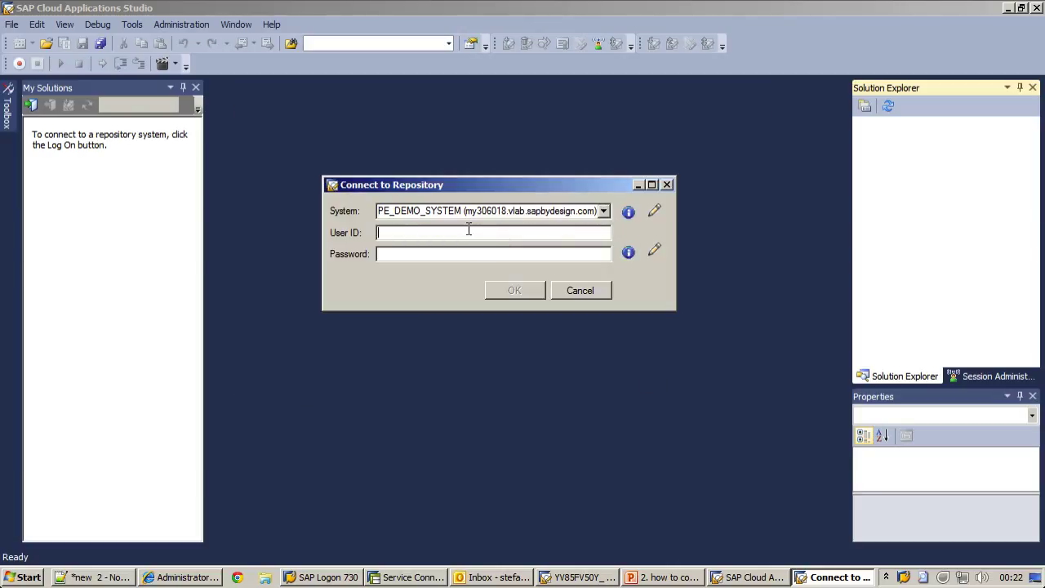
left_click(467, 232)
type("skrauth")
key("Tab")
type("*******")
key("Return")
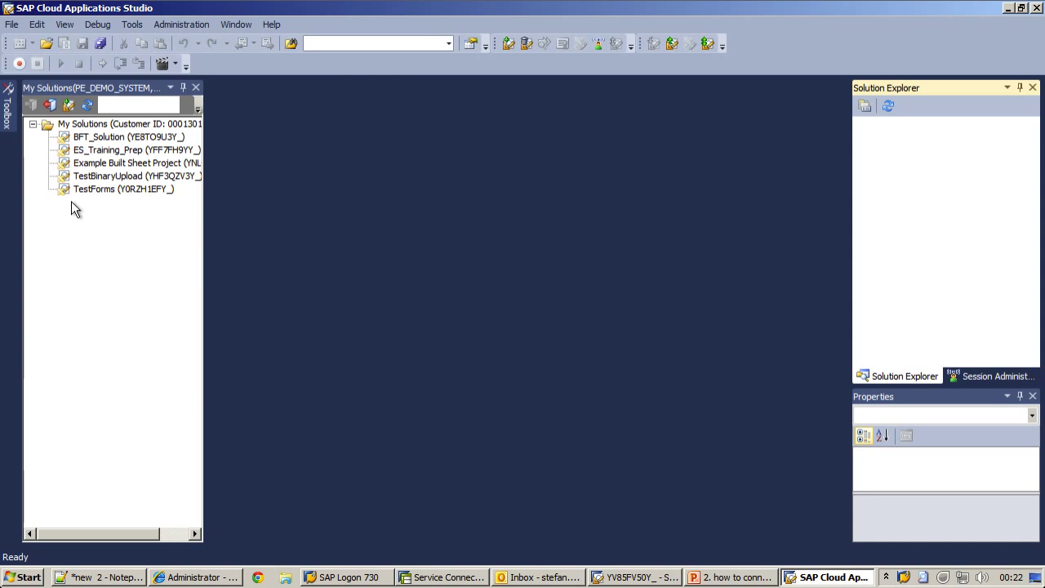
mouse_move(63, 131)
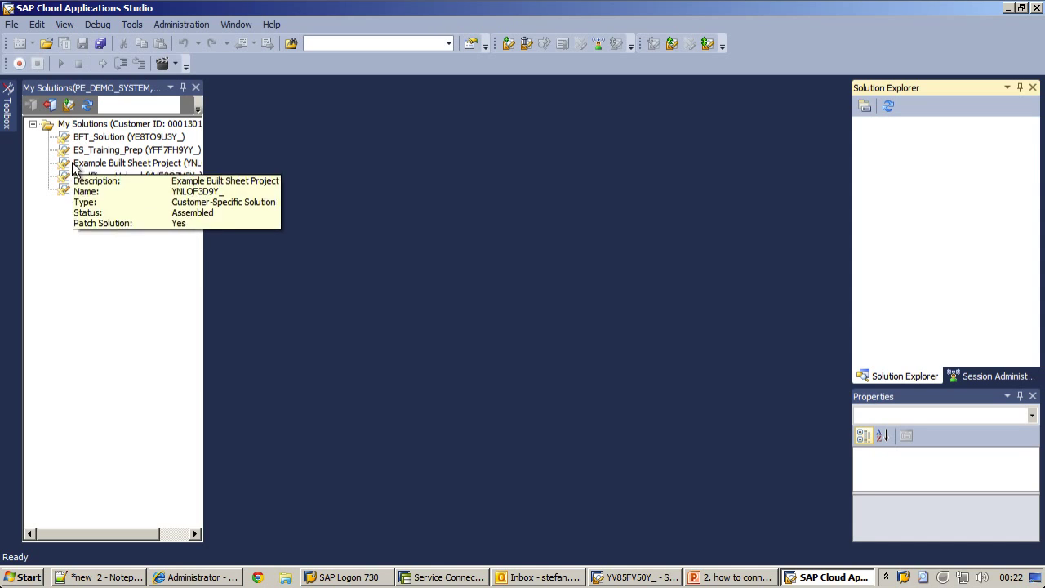